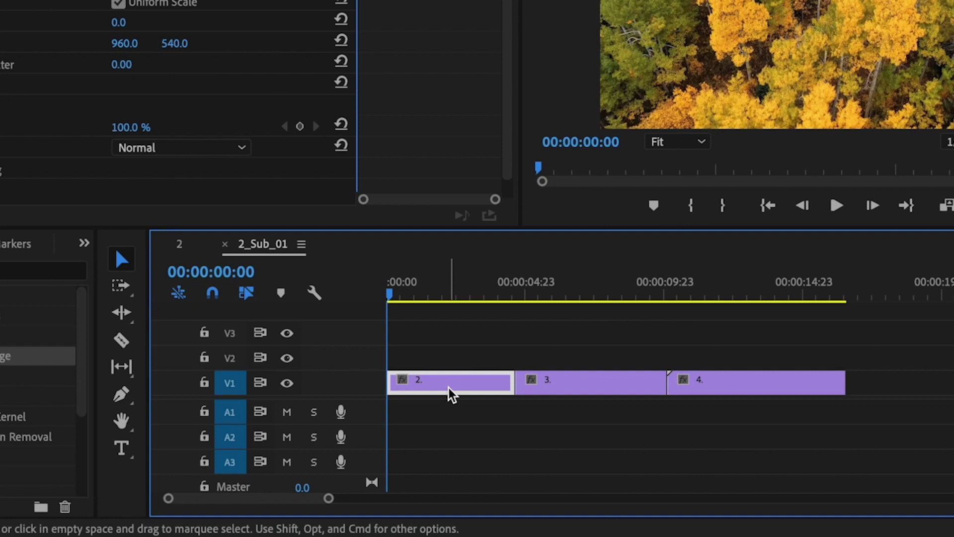
Add clip 3 to the selection alongside clip 2 and save the project.
{"action": "mouse_move", "coordinate": [449, 387]}
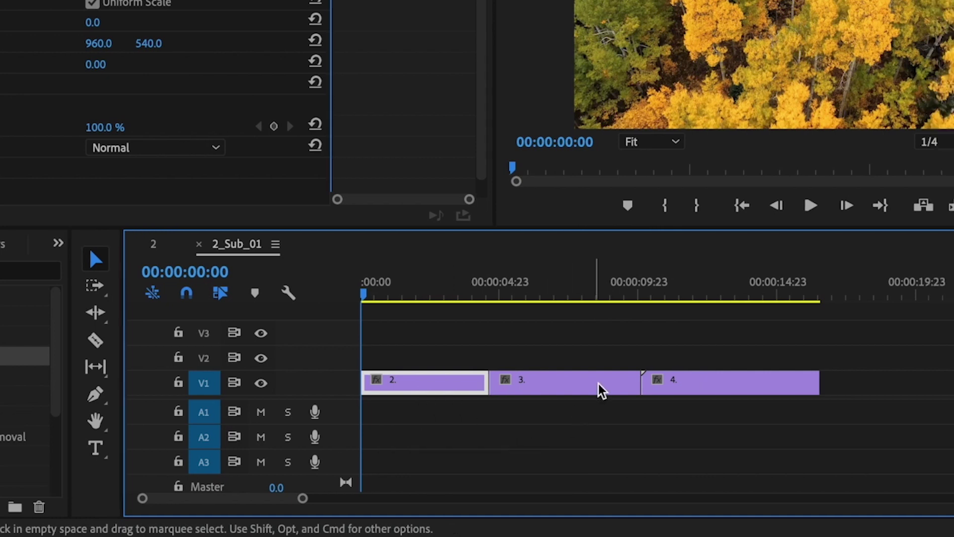
{"action": "left_click", "coordinate": [587, 382], "text": "shift"}
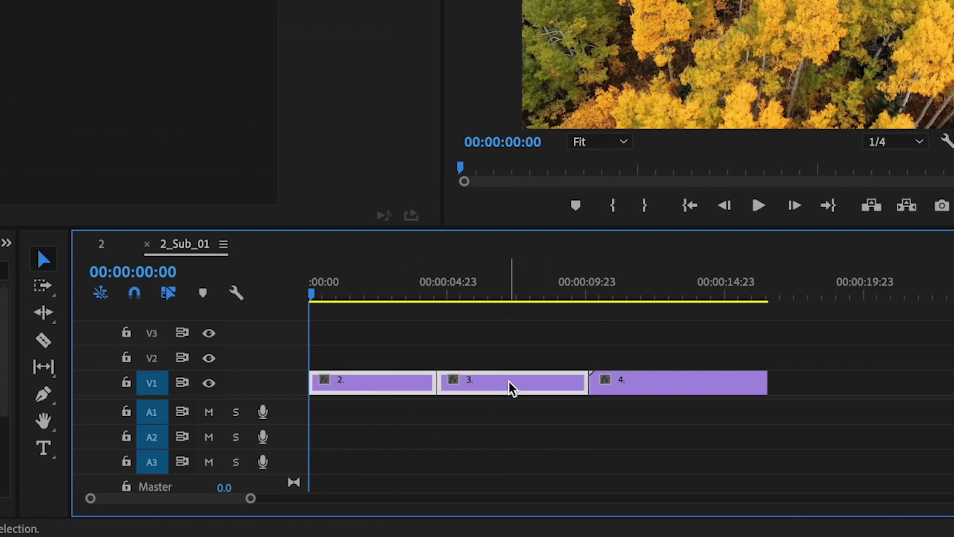
{"action": "mouse_move", "coordinate": [509, 382]}
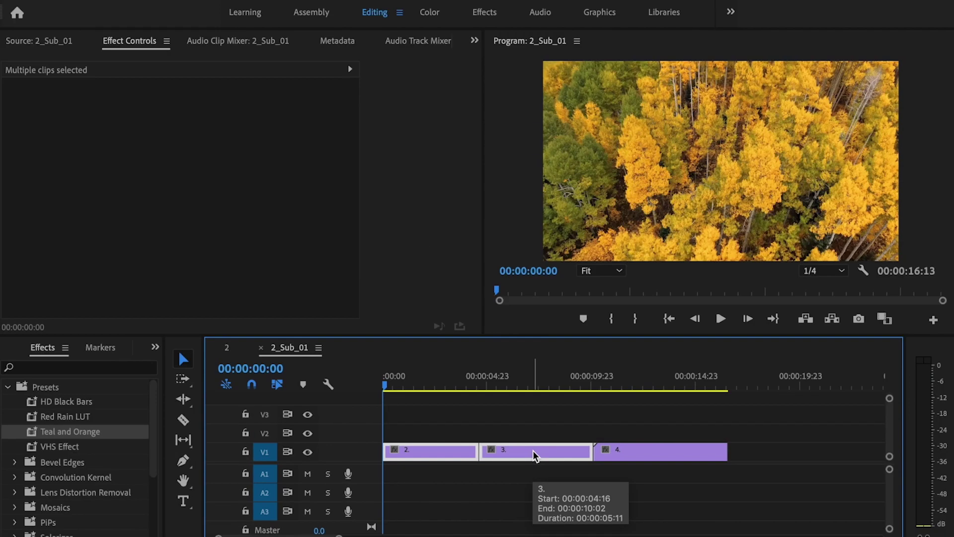
{"action": "key", "text": "ctrl+s"}
Nest clips 2 and 3, confirming the name Nested Sequence 05.
{"action": "right_click", "coordinate": [535, 451]}
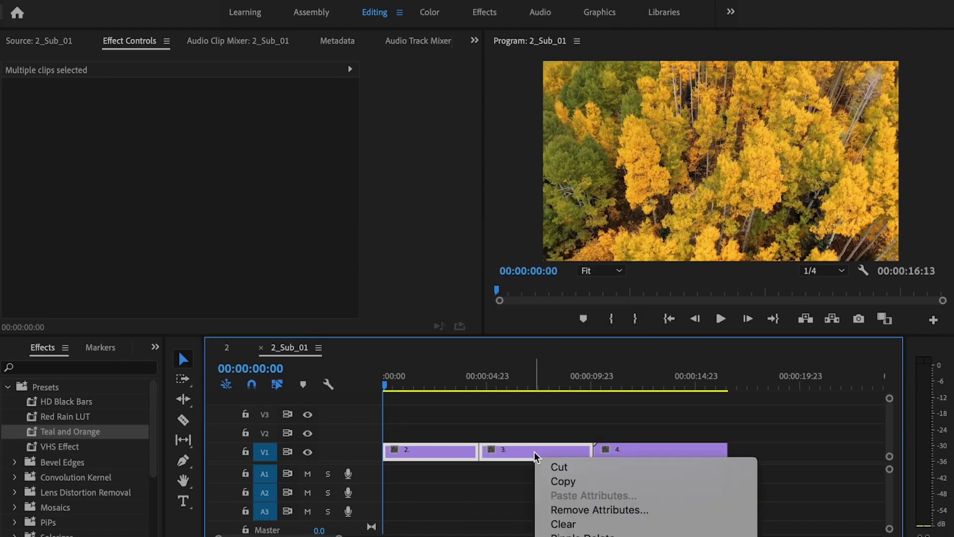
{"action": "scroll", "coordinate": [589, 443], "scroll_direction": "down", "scroll_amount": 5}
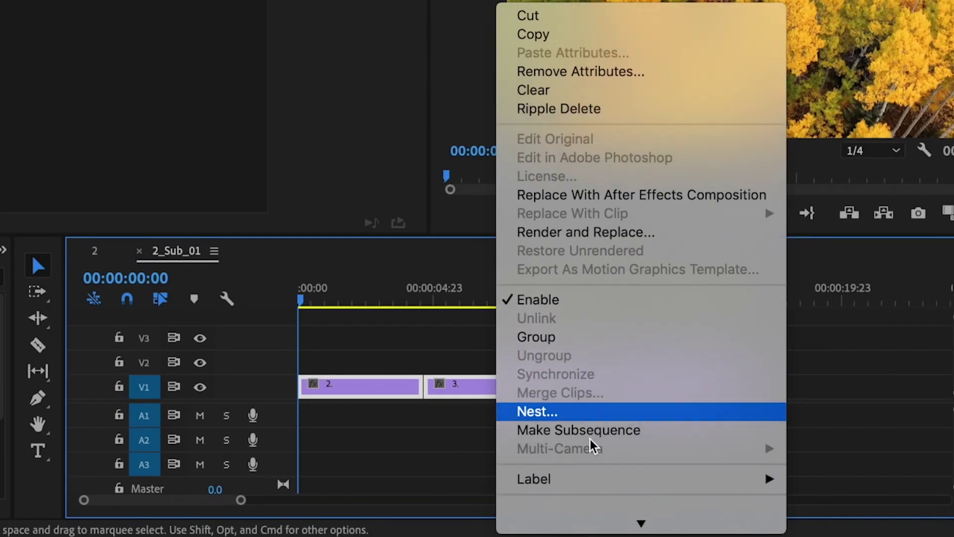
{"action": "left_click", "coordinate": [560, 391]}
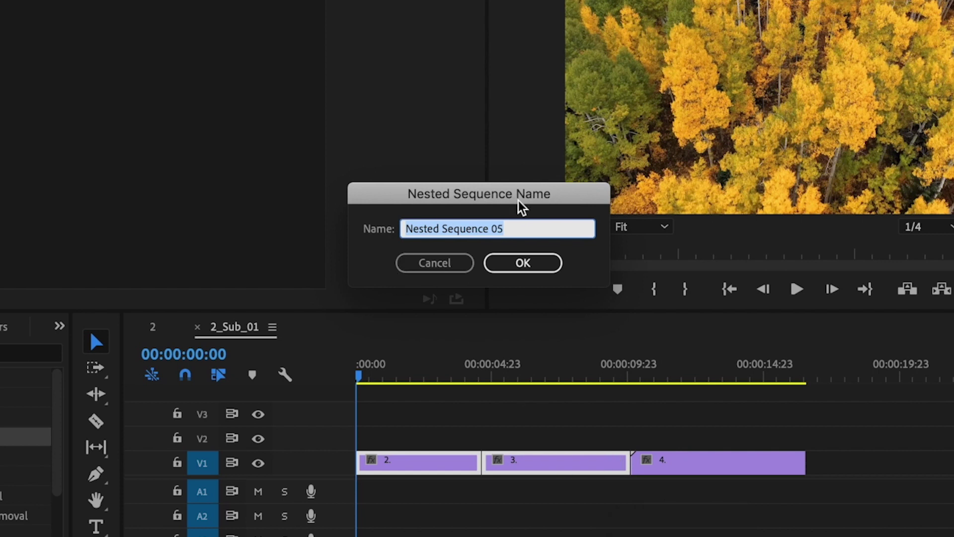
{"action": "left_click", "coordinate": [547, 267]}
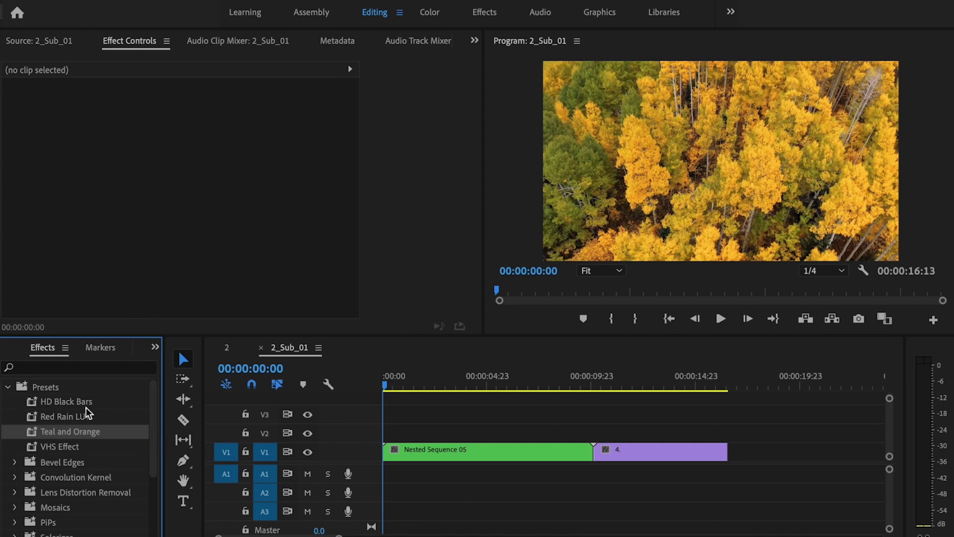
Apply the HD Black Bars preset to Nested Sequence 05, preview it, then undo it.
{"action": "left_click_drag", "start_coordinate": [86, 402], "coordinate": [512, 456]}
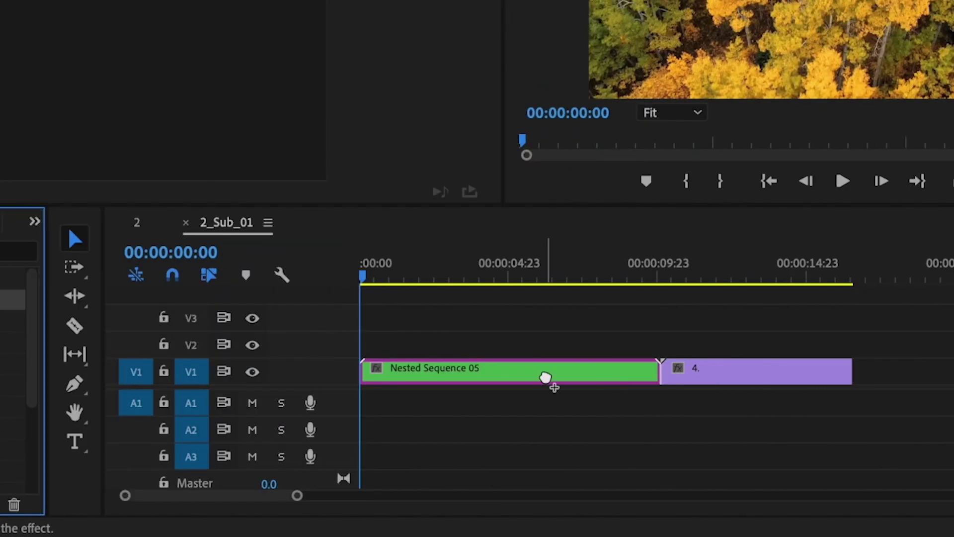
{"action": "left_click_drag", "start_coordinate": [545, 378], "coordinate": [545, 377]}
{"action": "left_click_drag", "start_coordinate": [387, 387], "coordinate": [480, 396]}
{"action": "key", "text": "ctrl+z"}
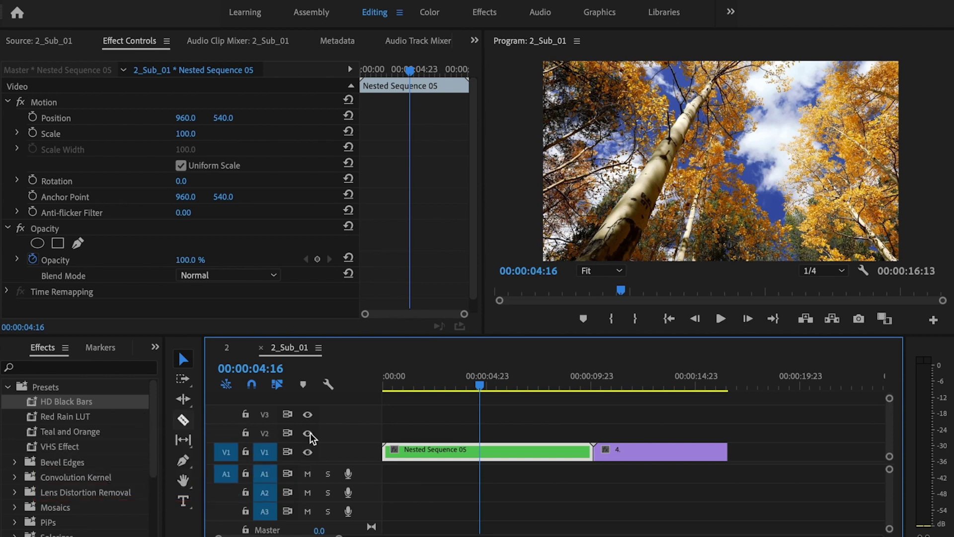
Open Nested Sequence 05 and apply the Teal and Orange preset to clip 2 inside it.
{"action": "double_click", "coordinate": [446, 454]}
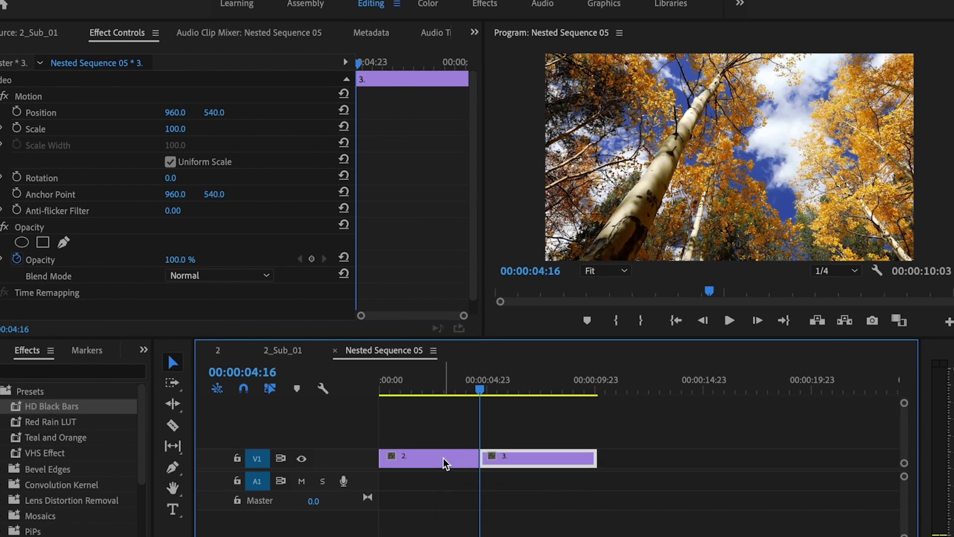
{"action": "left_click_drag", "start_coordinate": [478, 391], "coordinate": [444, 386]}
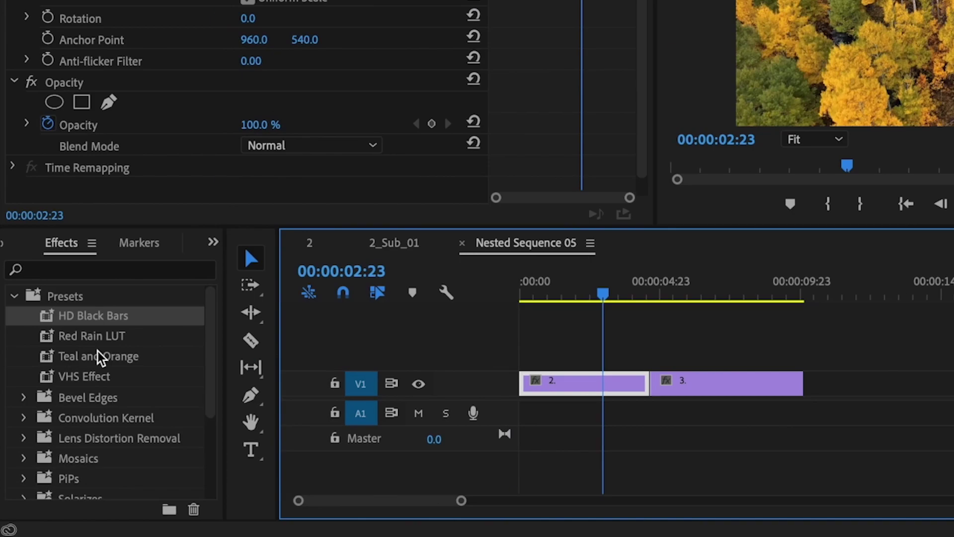
{"action": "left_click", "coordinate": [65, 440]}
{"action": "left_click_drag", "start_coordinate": [114, 367], "coordinate": [569, 386]}
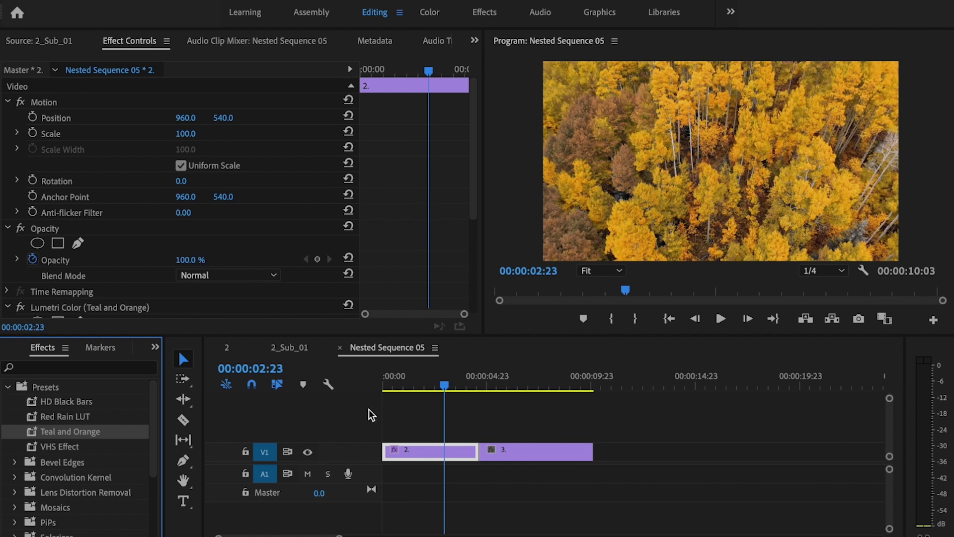
Switch to the 2_Sub_01 timeline, scrub it, and select clips 2, 3 and 4.
{"action": "left_click", "coordinate": [233, 353]}
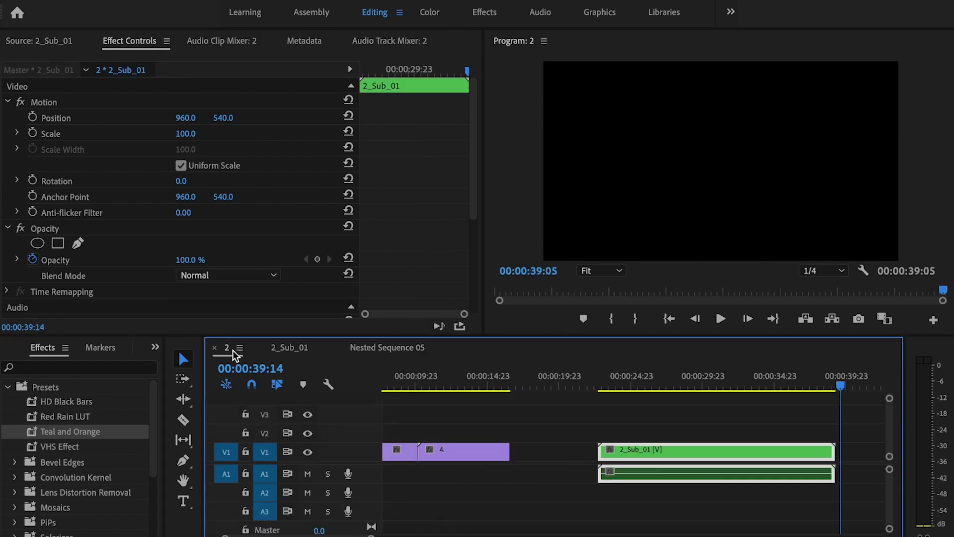
{"action": "left_click", "coordinate": [296, 354]}
{"action": "left_click_drag", "start_coordinate": [386, 381], "coordinate": [565, 393]}
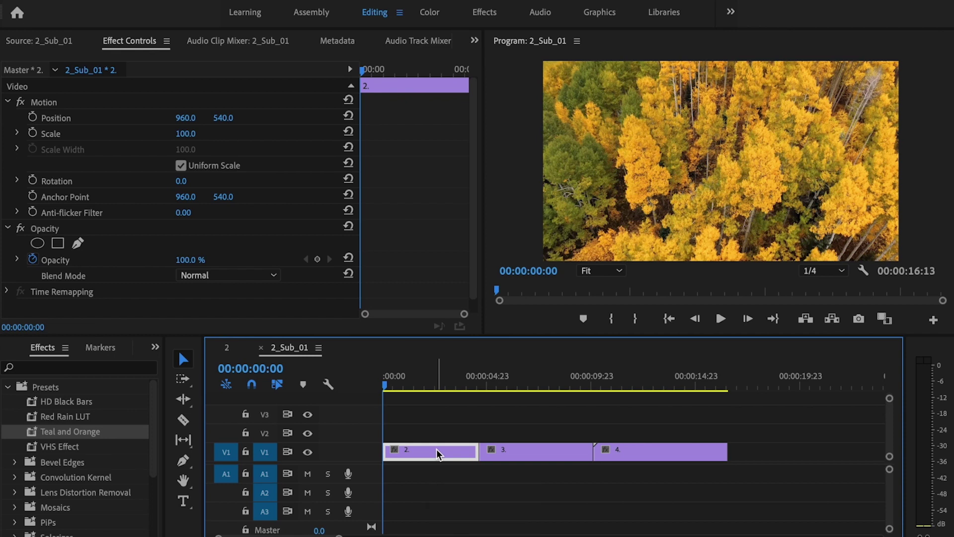
{"action": "left_click", "coordinate": [546, 455], "text": "shift"}
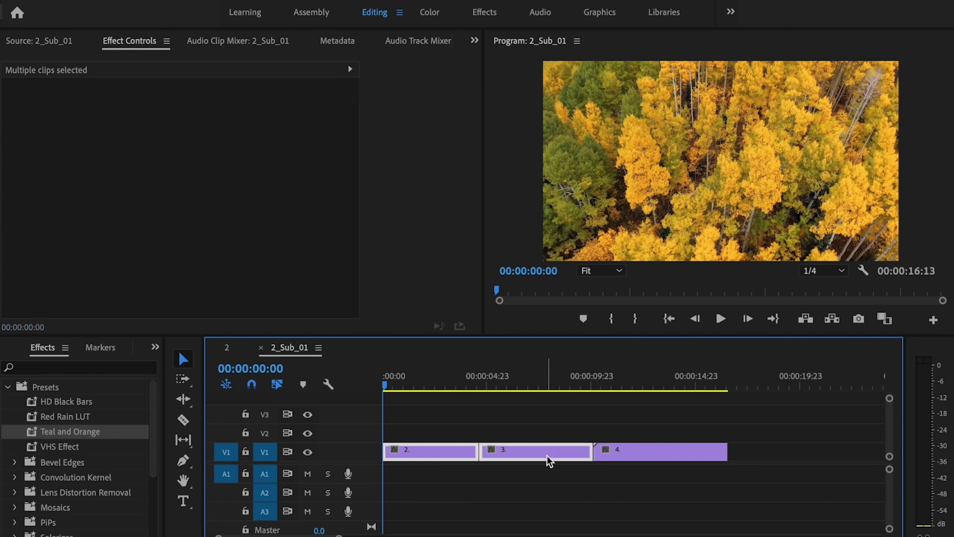
{"action": "left_click", "coordinate": [626, 456], "text": "shift"}
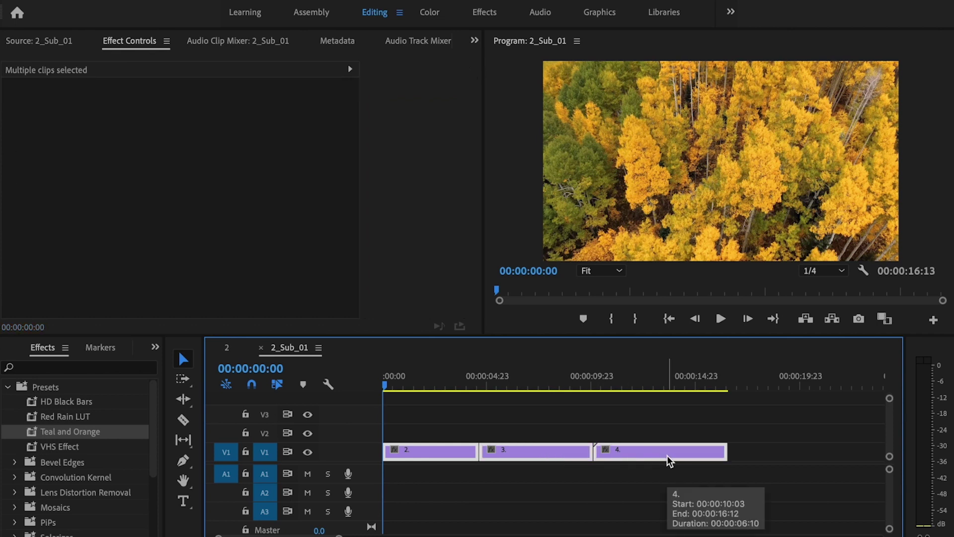
Turn the selected clips 2, 3 and 4 into a subsequence.
{"action": "right_click", "coordinate": [676, 450]}
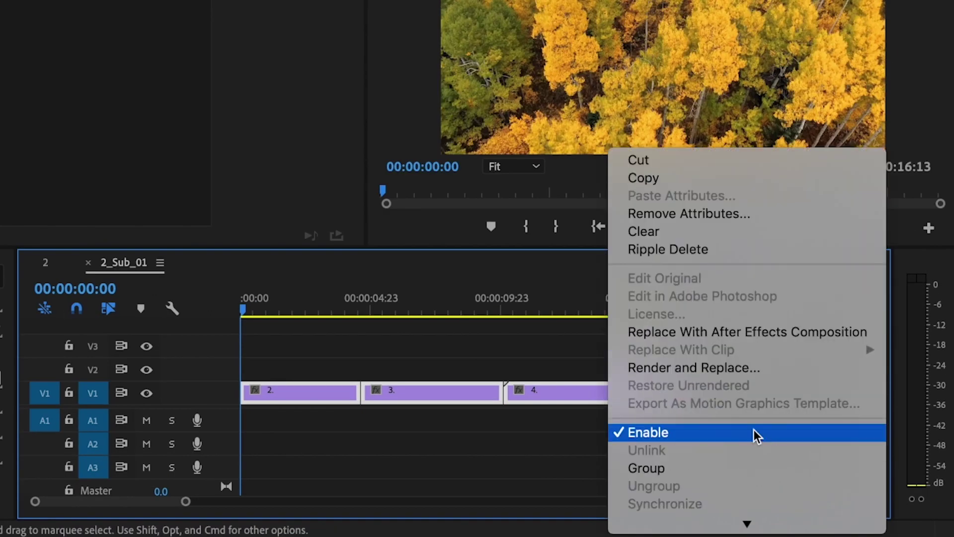
{"action": "scroll", "coordinate": [753, 432], "scroll_direction": "down", "scroll_amount": 3}
{"action": "left_click", "coordinate": [703, 430]}
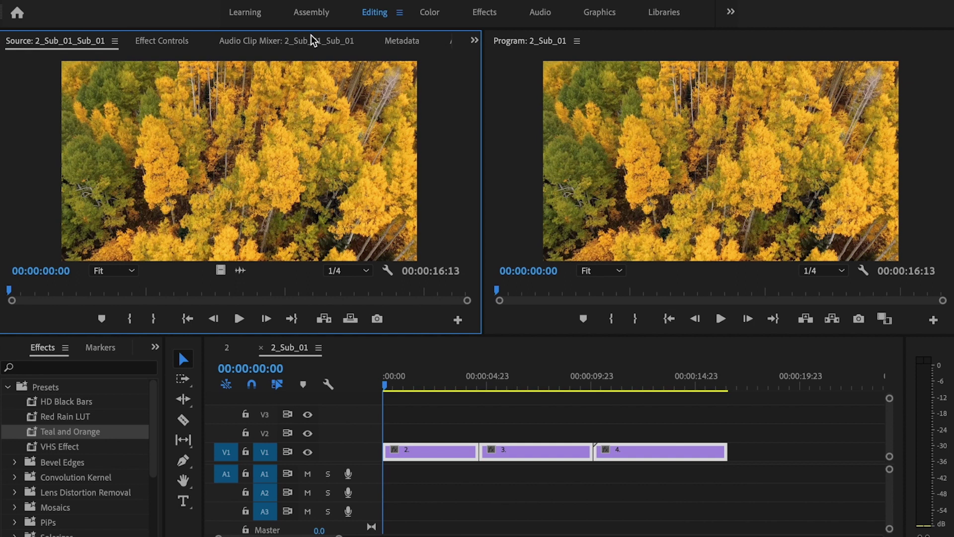
Place the 2_Sub_01_Sub_01 sequence on V1 after the clips in the 2_Sub_01 timeline.
{"action": "left_click", "coordinate": [318, 13]}
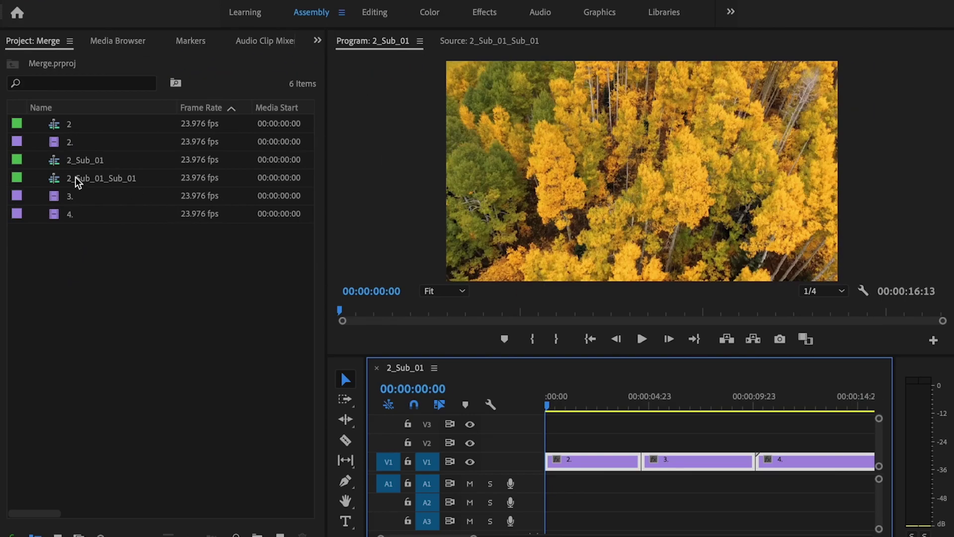
{"action": "left_click", "coordinate": [77, 180]}
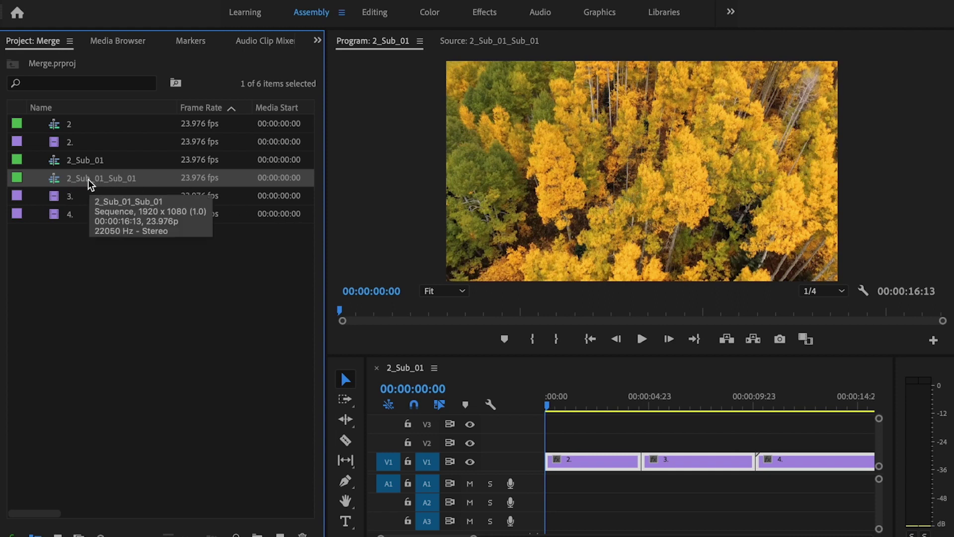
{"action": "left_click", "coordinate": [376, 487]}
{"action": "key", "text": "minus"}
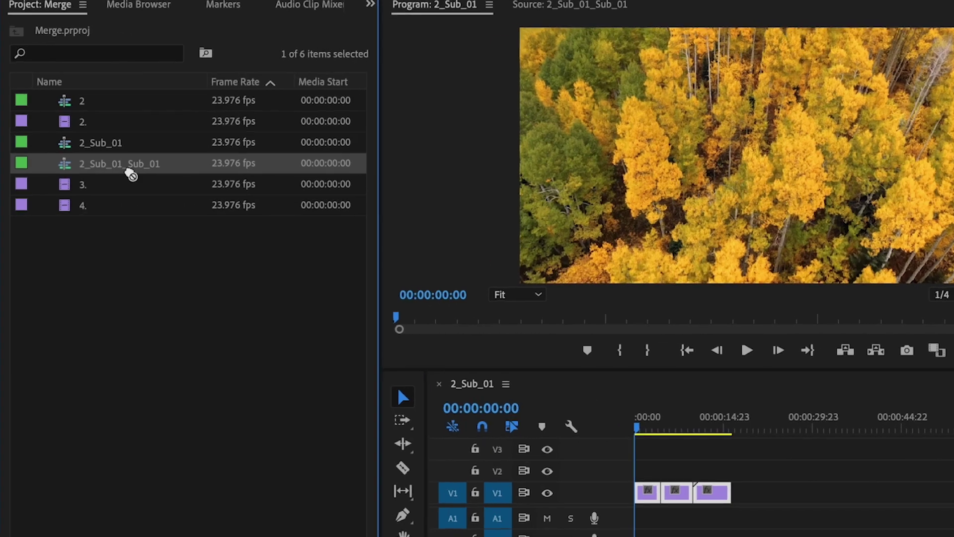
{"action": "left_click_drag", "start_coordinate": [130, 174], "coordinate": [806, 490]}
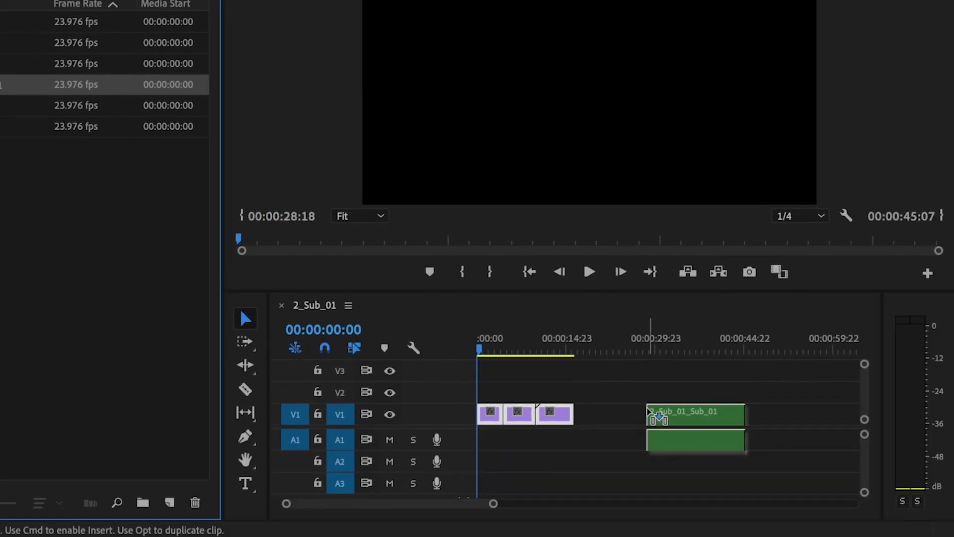
{"action": "left_click_drag", "start_coordinate": [649, 411], "coordinate": [649, 411]}
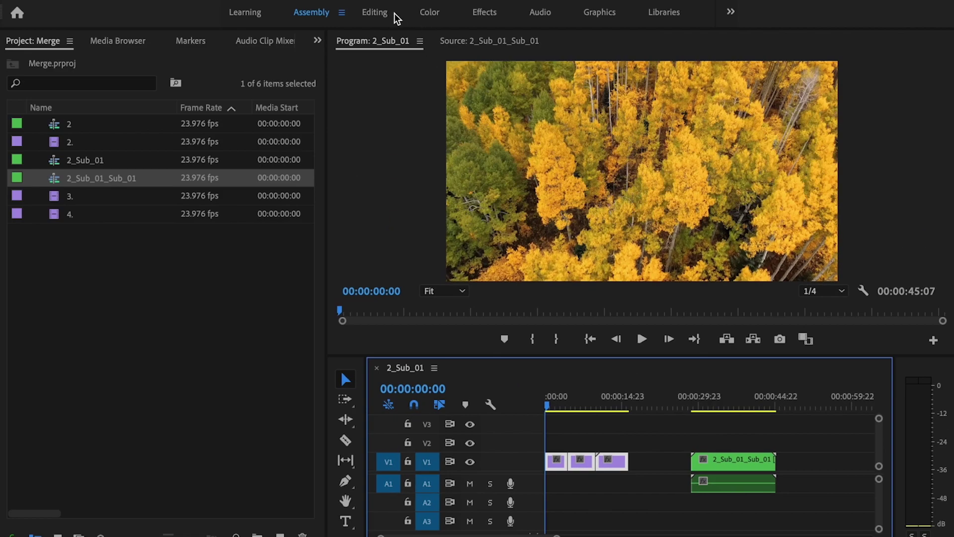
{"action": "left_click", "coordinate": [386, 15]}
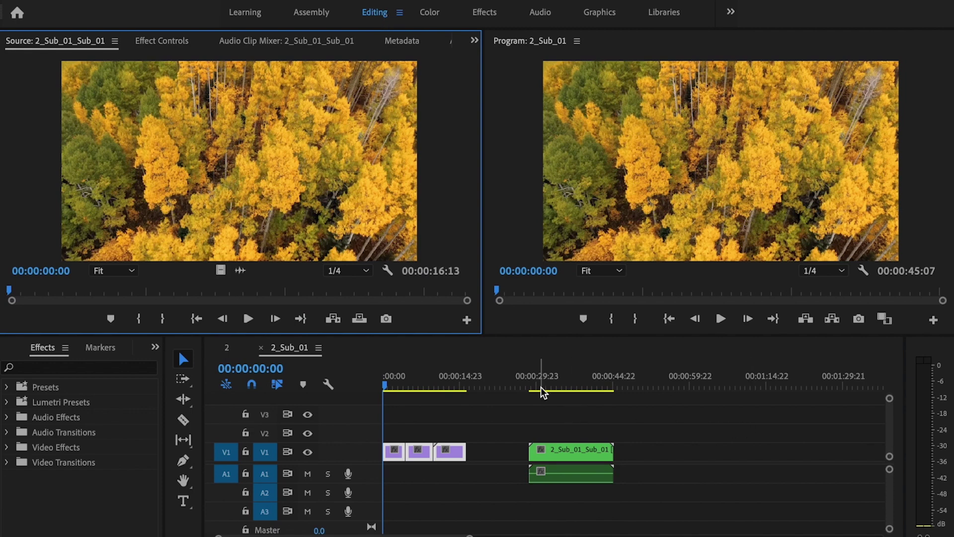
Apply the Teal and Orange preset to the green 2_Sub_01_Sub_01 clip and preview it at 41:20.
{"action": "left_click", "coordinate": [562, 413]}
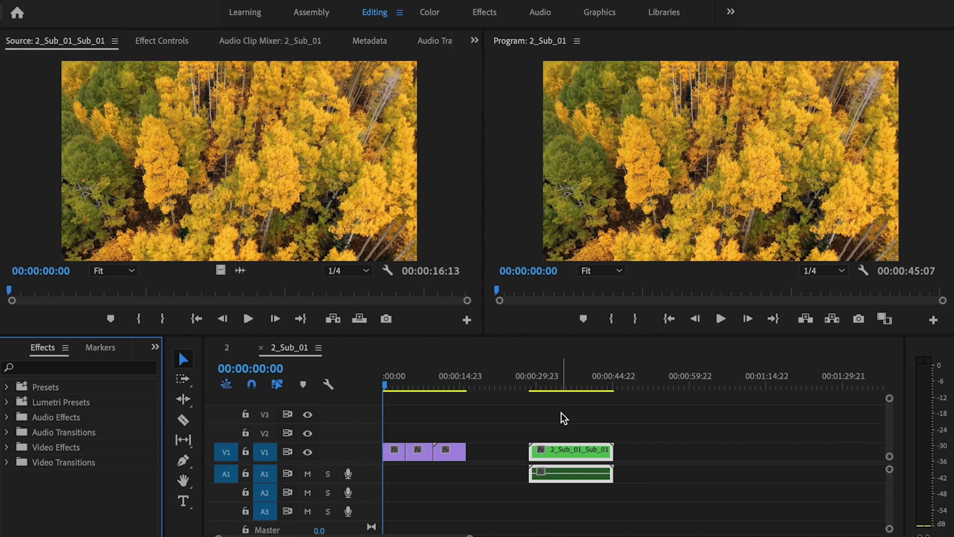
{"action": "left_click", "coordinate": [7, 387]}
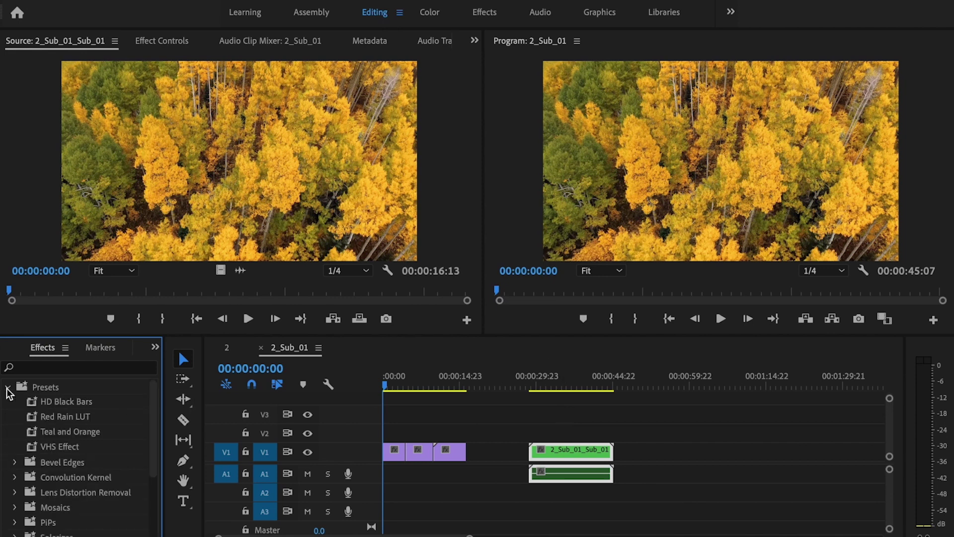
{"action": "left_click", "coordinate": [59, 416]}
{"action": "left_click_drag", "start_coordinate": [59, 431], "coordinate": [280, 448]}
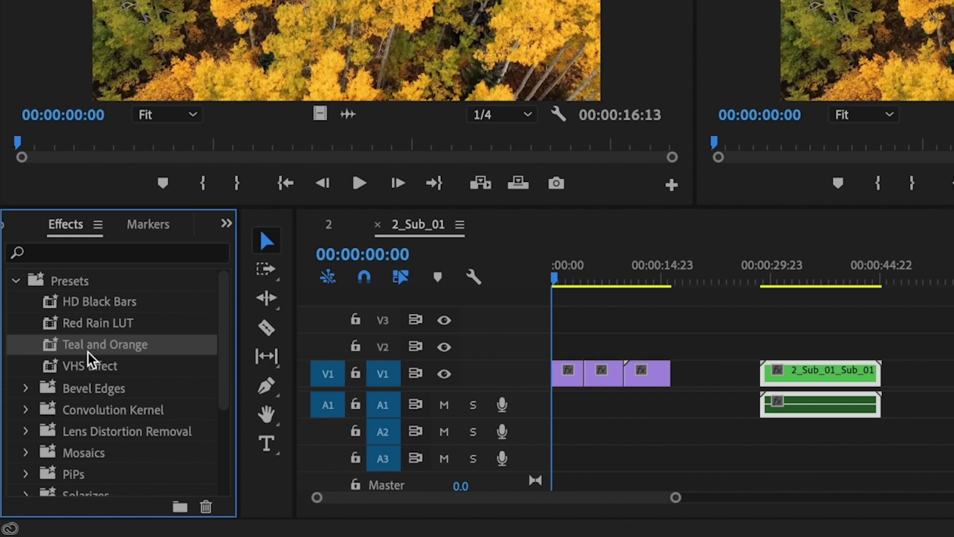
{"action": "left_click_drag", "start_coordinate": [404, 364], "coordinate": [798, 376]}
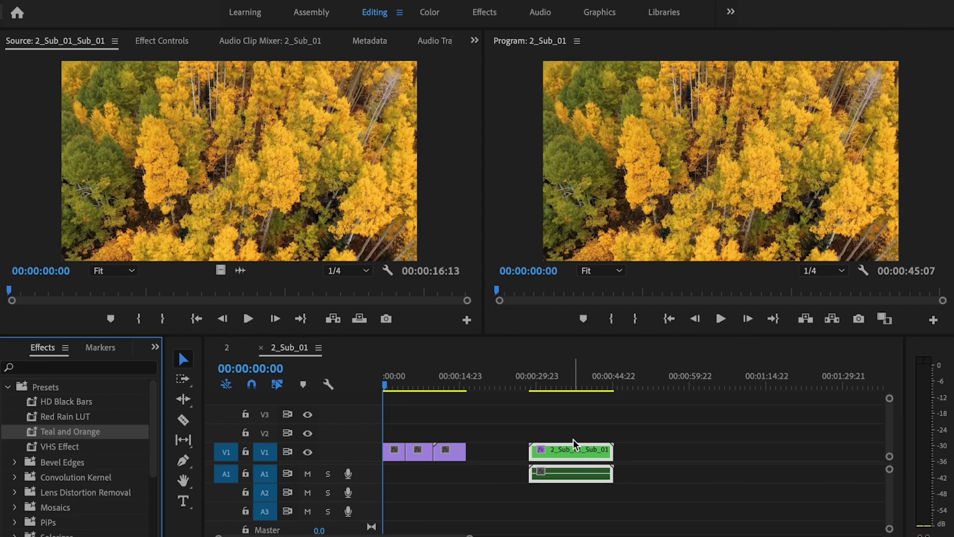
{"action": "left_click_drag", "start_coordinate": [533, 385], "coordinate": [600, 387]}
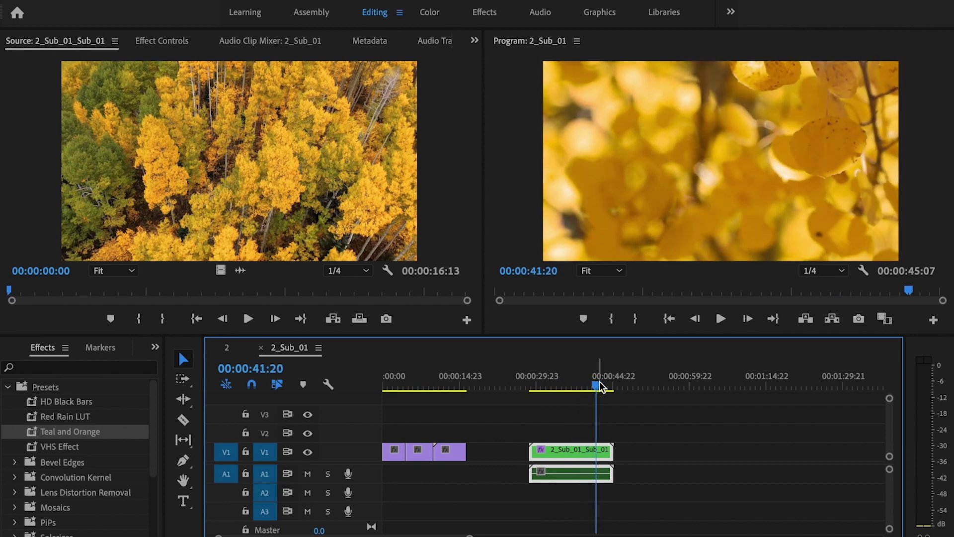
{"action": "left_click_drag", "start_coordinate": [600, 387], "coordinate": [601, 387]}
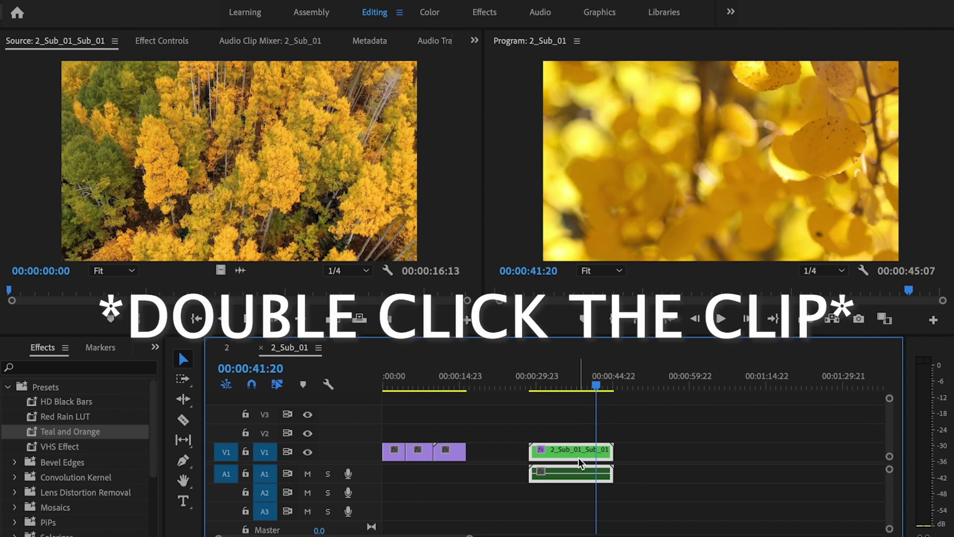
Open the nested sequence and set clip 3's Scale to 115 in Effect Controls.
{"action": "double_click", "coordinate": [573, 454]}
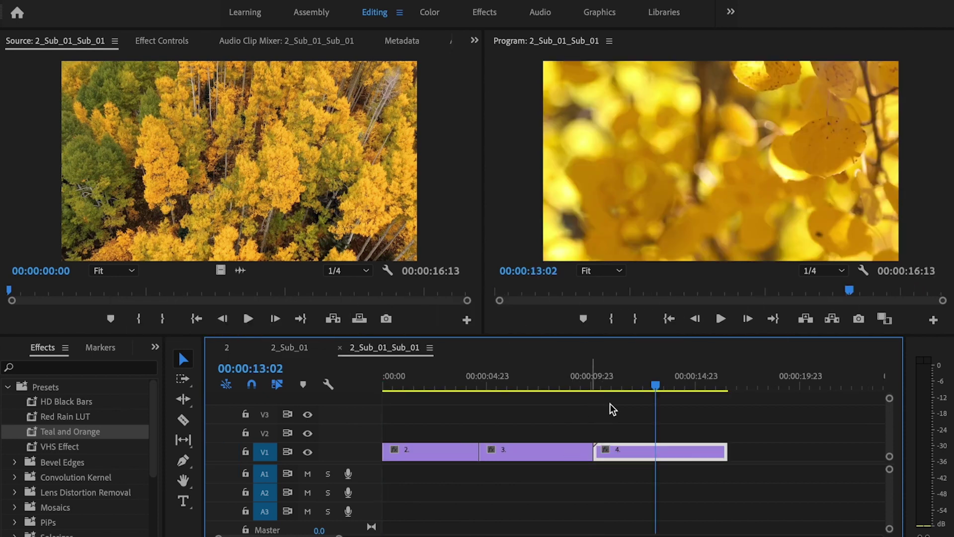
{"action": "left_click_drag", "start_coordinate": [651, 391], "coordinate": [501, 375]}
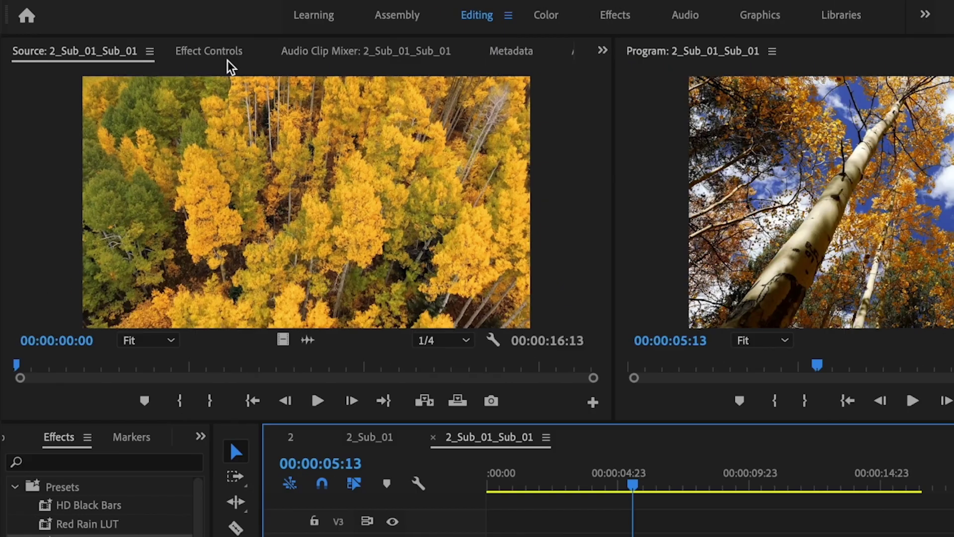
{"action": "left_click", "coordinate": [164, 41]}
{"action": "left_click_drag", "start_coordinate": [239, 168], "coordinate": [247, 167]}
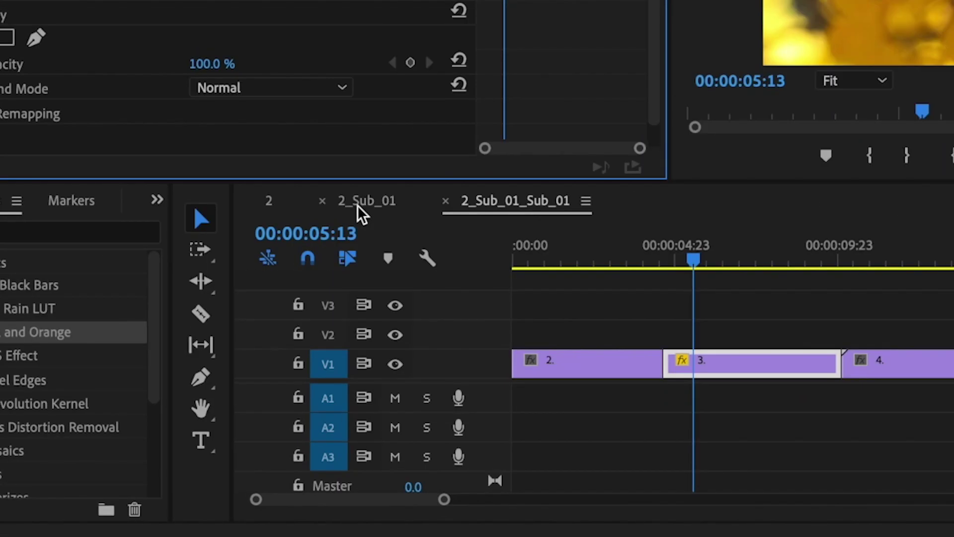
Return to the 2_Sub_01 sequence and play it back from the nested clip.
{"action": "left_click", "coordinate": [285, 348]}
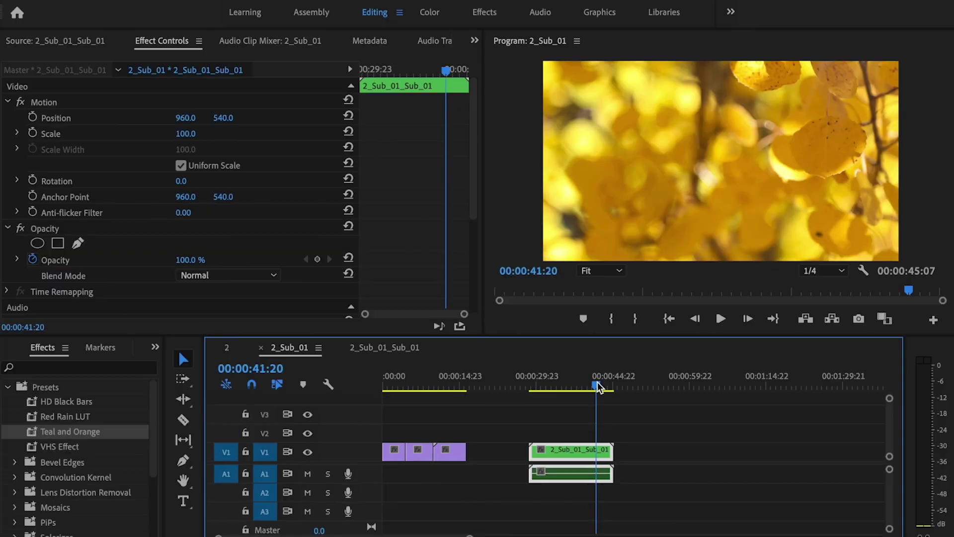
{"action": "mouse_move", "coordinate": [597, 382]}
{"action": "left_mouse_down"}
{"action": "mouse_move", "coordinate": [549, 387]}
{"action": "mouse_move", "coordinate": [581, 380]}
{"action": "left_mouse_up"}
{"action": "key", "text": "space"}
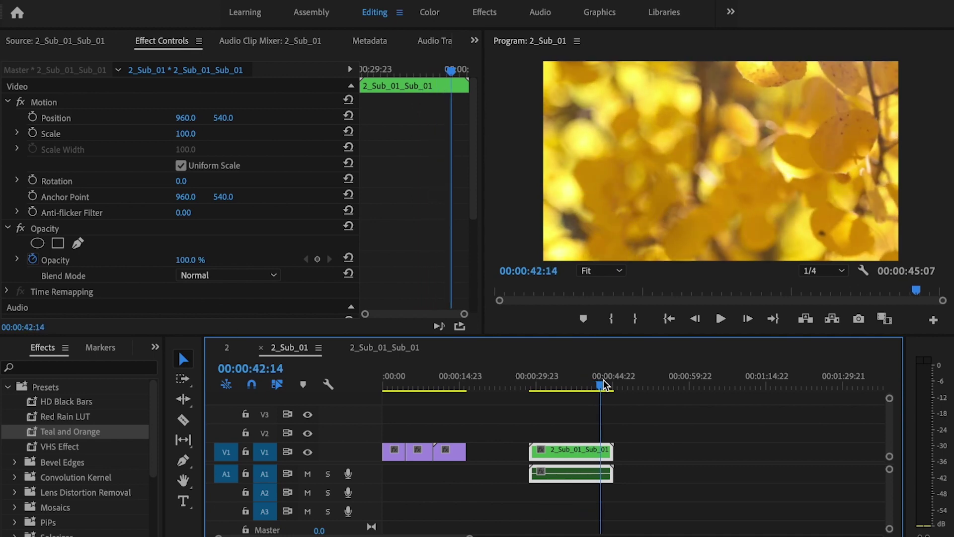